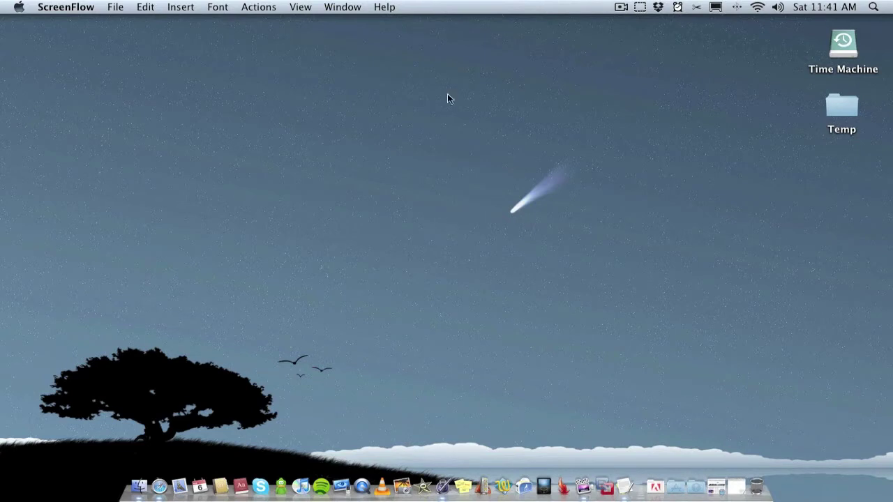
Step: Restore the minimized Safari window, move it up-left, and zoom it to nearly full screen
click(164, 471)
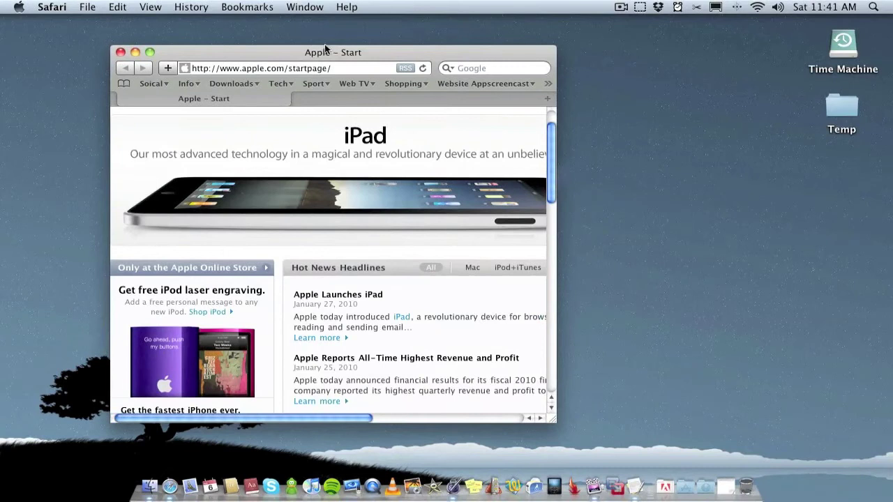
drag(295, 52, 242, 30)
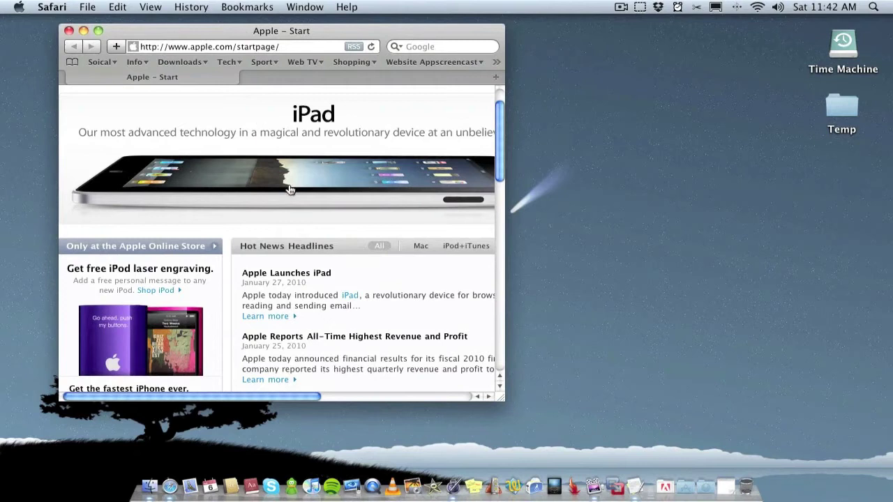
scroll(304, 208, down, 3)
scroll(305, 208, up, 5)
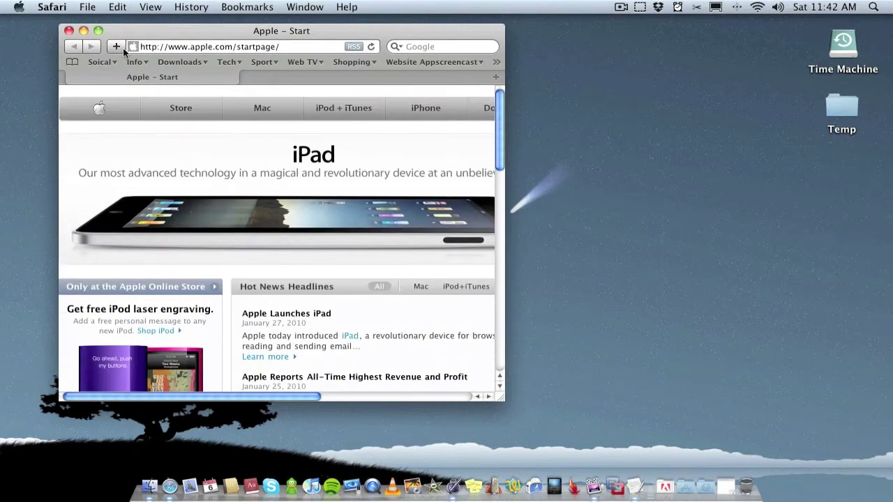
click(99, 31)
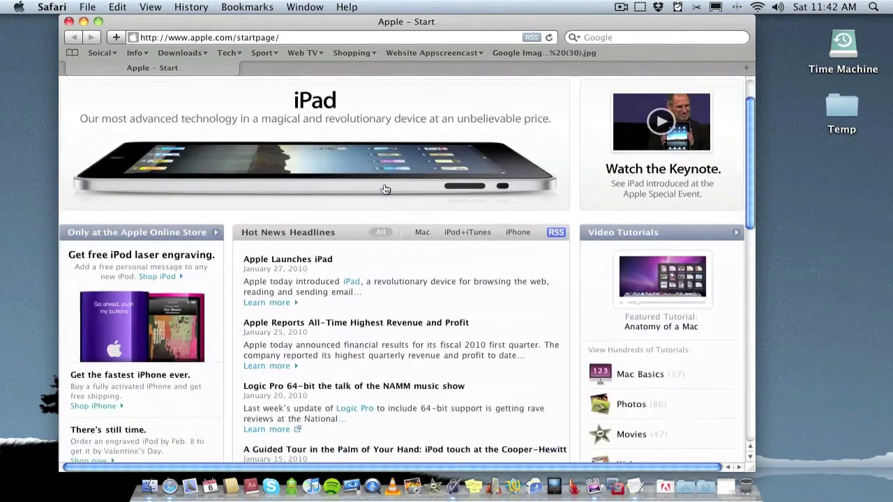
Step: Shift the Safari window further left and widen it to the screen's right edge
scroll(384, 188, down, 10)
scroll(384, 188, down, 3)
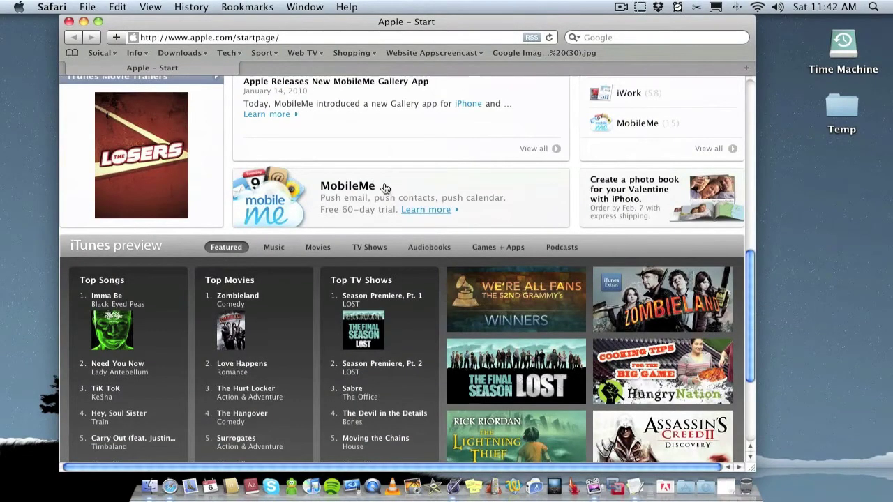
scroll(384, 189, up, 4)
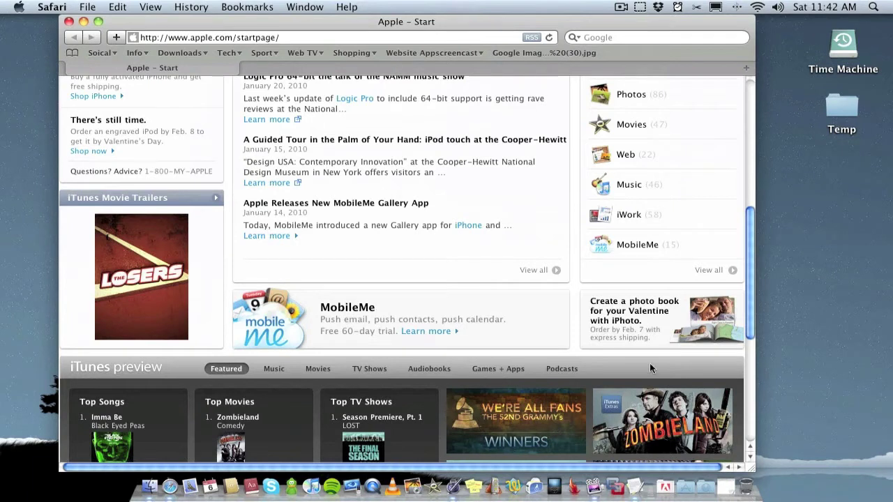
drag(442, 21, 387, 17)
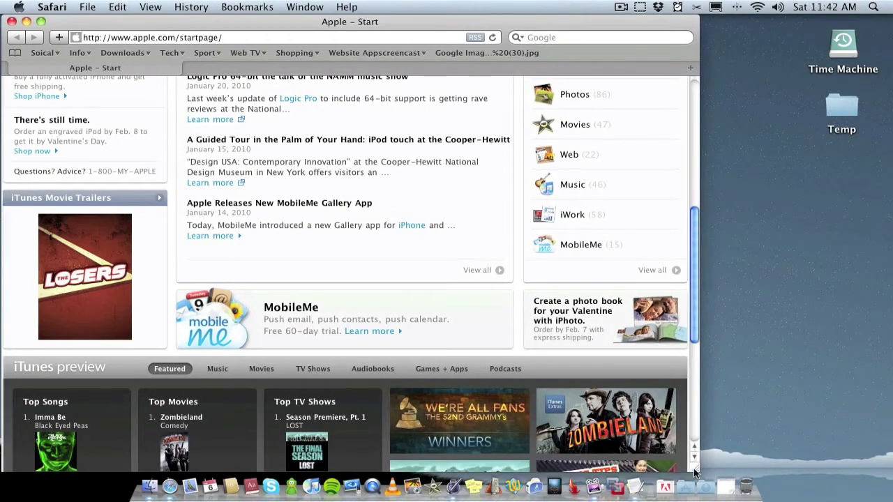
drag(692, 470, 890, 471)
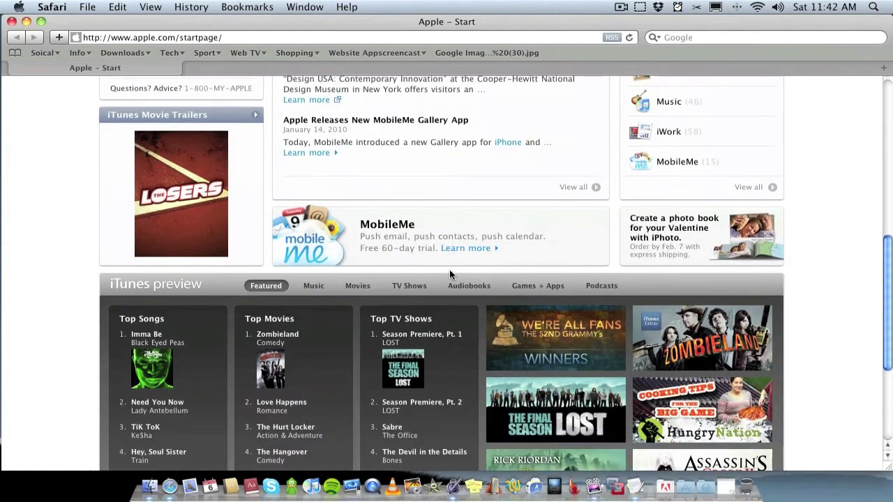
Step: Narrow the Safari window to about two-thirds width, uncovering the desktop, and nudge it down-right
scroll(449, 269, down, 3)
click(883, 410)
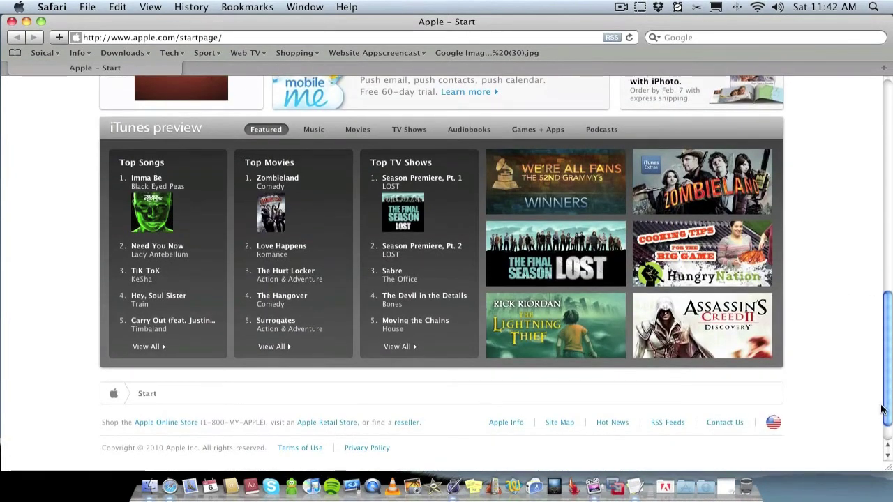
drag(883, 410, 872, 224)
scroll(872, 224, up, 4)
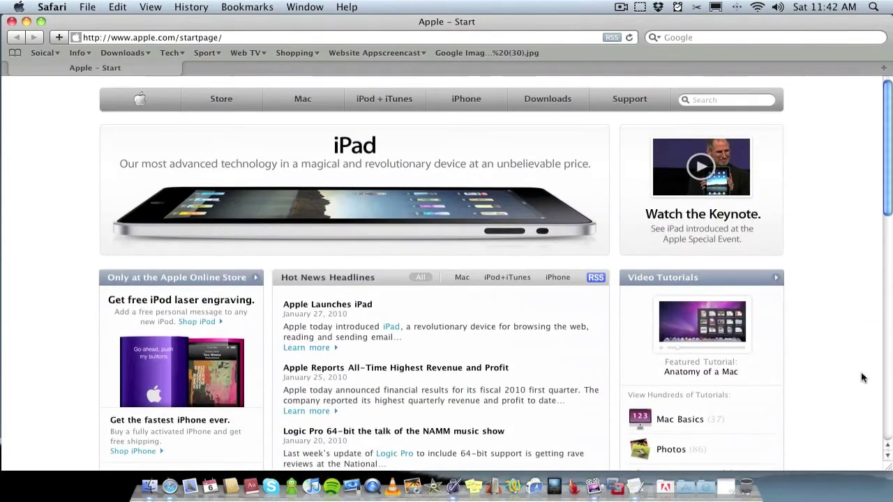
drag(889, 473, 615, 450)
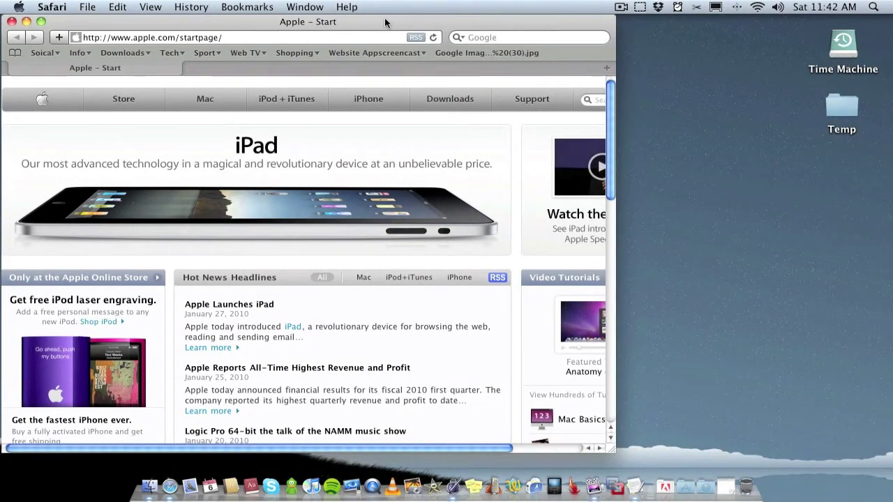
drag(385, 19, 406, 29)
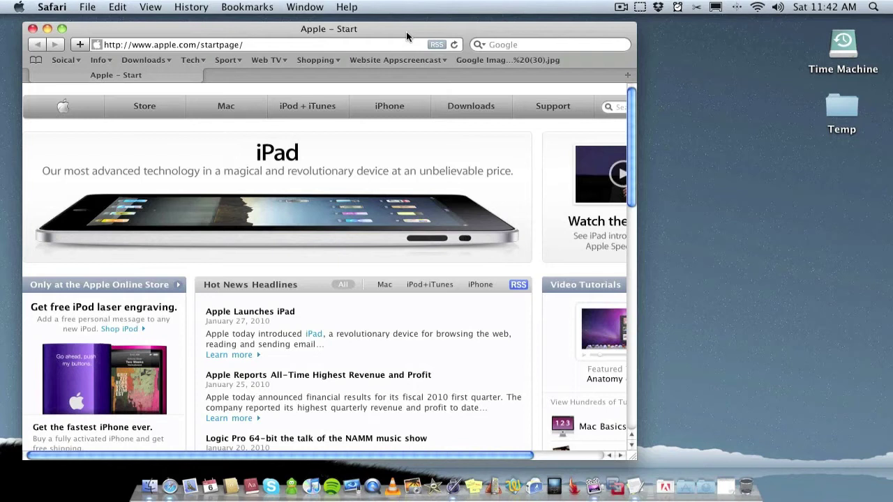
Step: Check the Cinch menu-bar options, then snap Safari full screen at the top edge
click(639, 8)
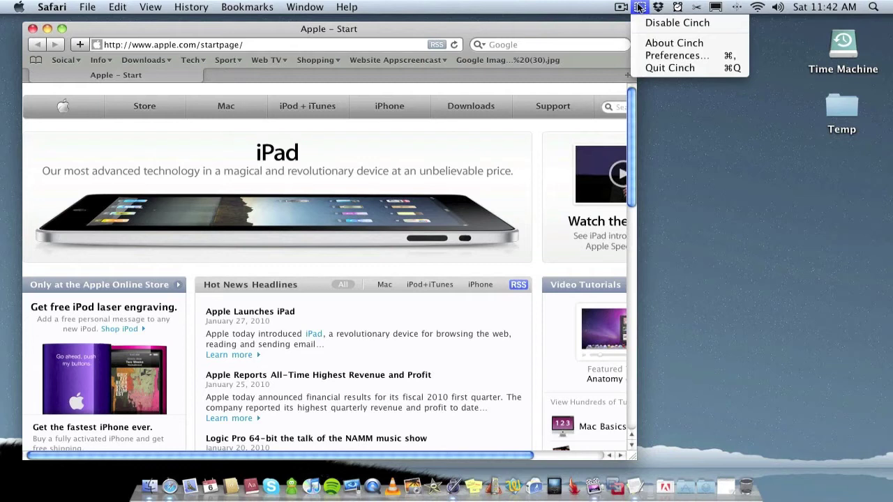
click(799, 167)
drag(500, 35, 446, 37)
Step: Shrink Safari to minimum size, preview the top-edge snap, then pull it back down
drag(728, 459, 277, 255)
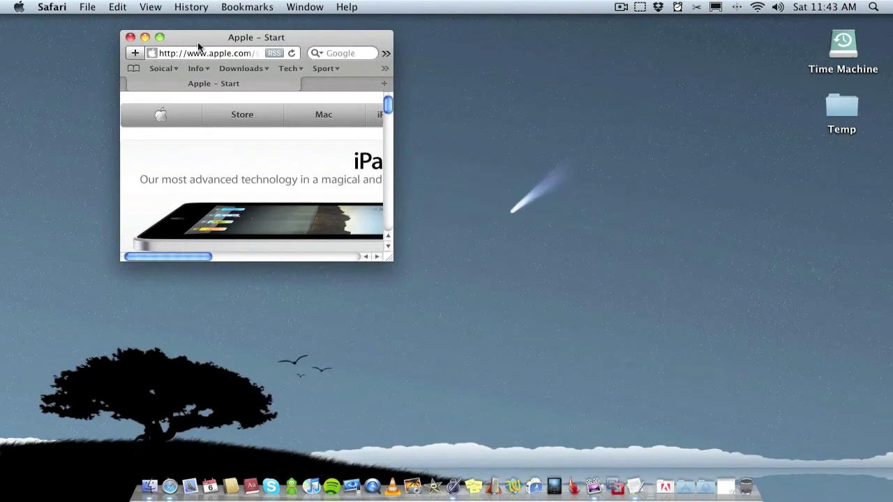
drag(201, 38, 299, 5)
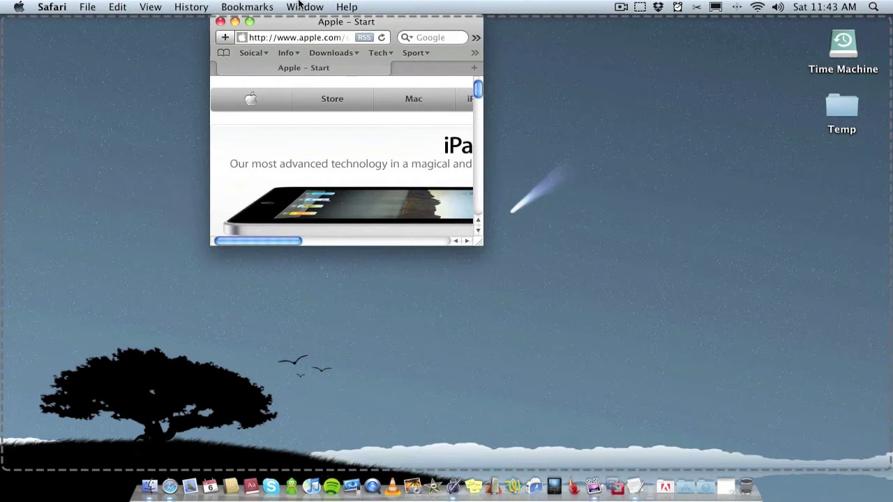
drag(298, 5, 281, 62)
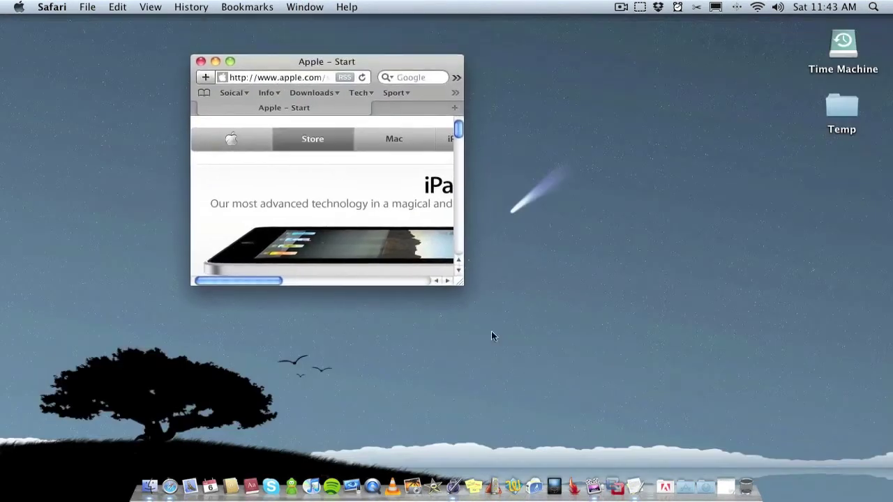
Step: Launch TextEdit with a blank Untitled document and drag it toward the top edge
click(639, 492)
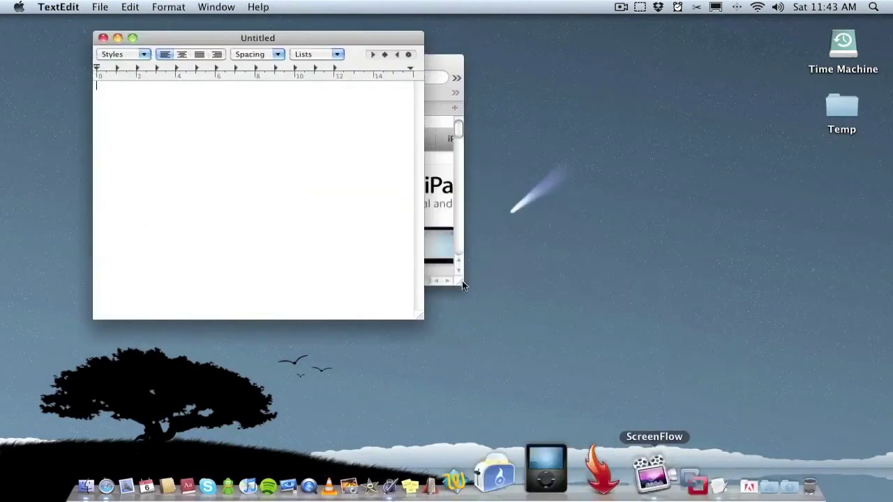
drag(296, 40, 538, 82)
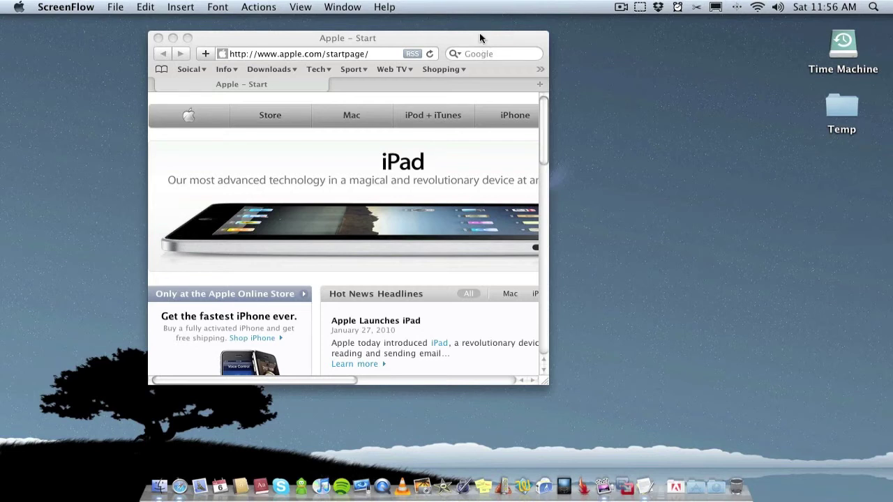
Step: Snap Safari to the left half and a new Untitled TextEdit document to the right half
drag(460, 39, 4, 106)
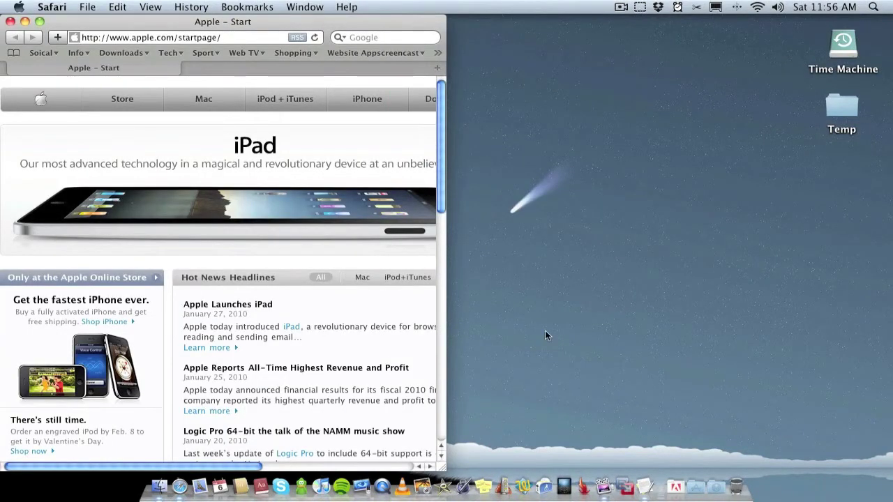
click(632, 476)
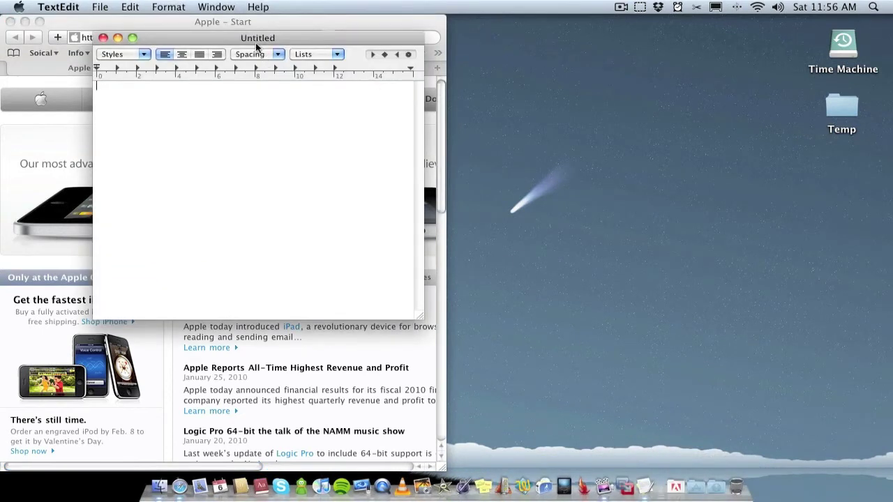
drag(251, 43, 891, 69)
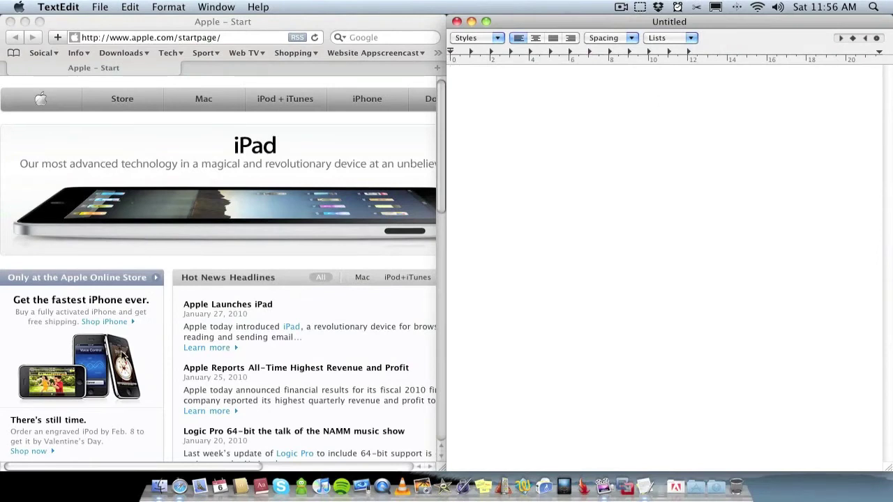
scroll(409, 304, down, 5)
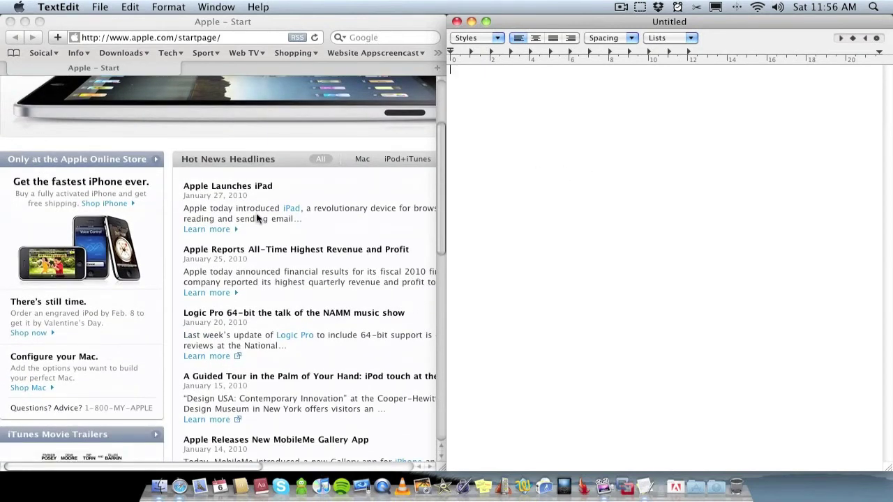
scroll(257, 218, up, 5)
scroll(334, 222, down, 4)
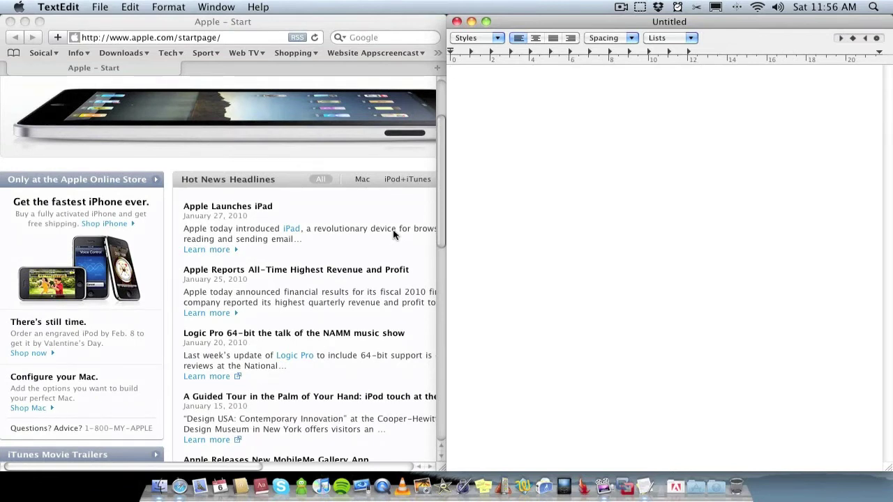
Step: Unsnap TextEdit and Safari into floating windows, leaving Safari near the top-left
click(486, 22)
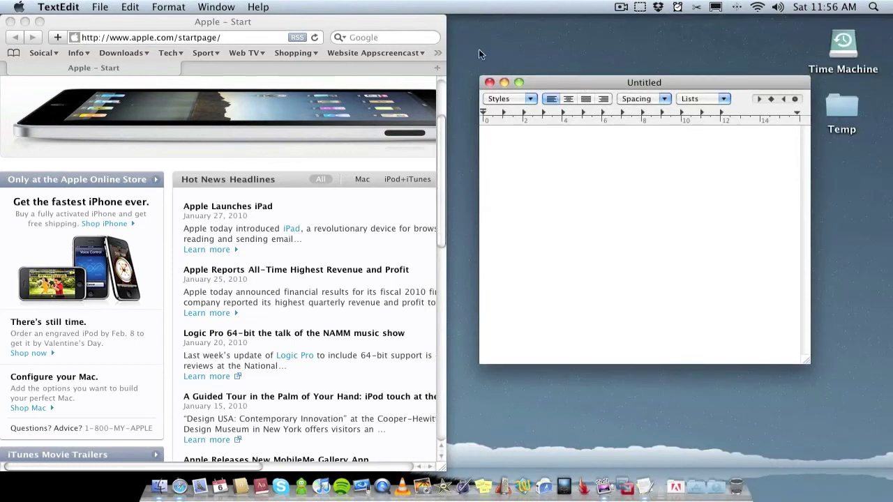
click(395, 34)
drag(395, 32, 2, 139)
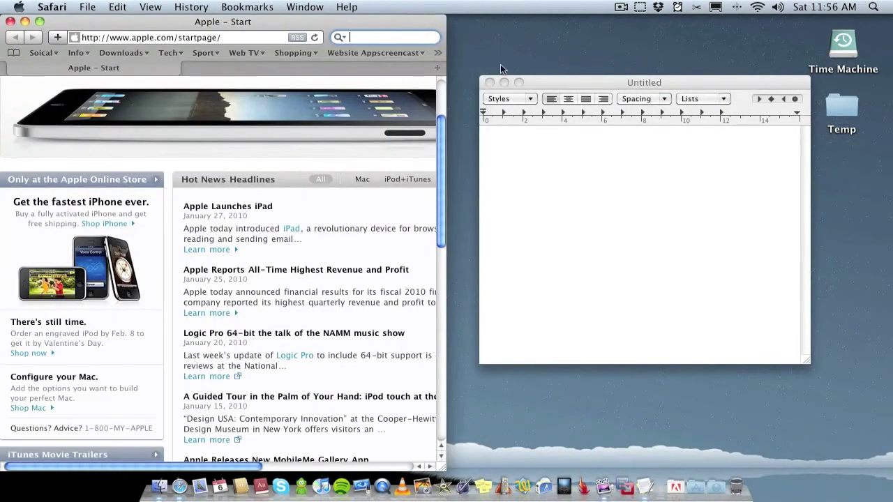
drag(559, 79, 891, 74)
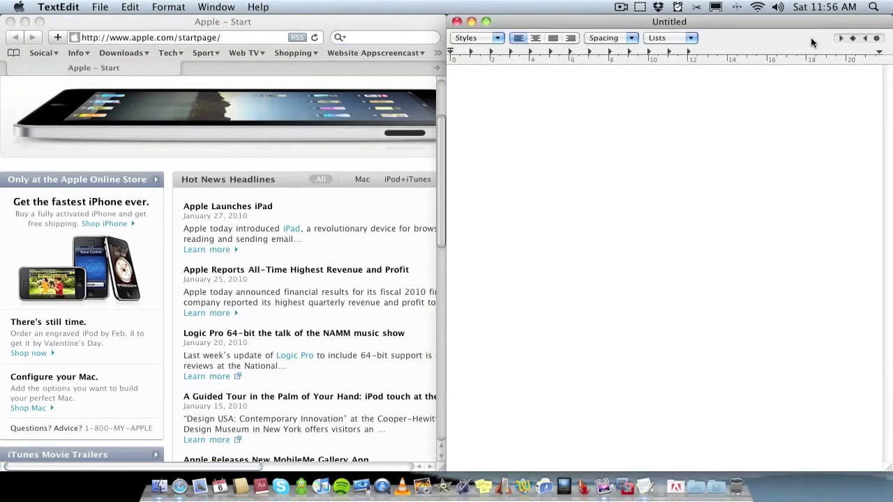
drag(798, 28, 757, 49)
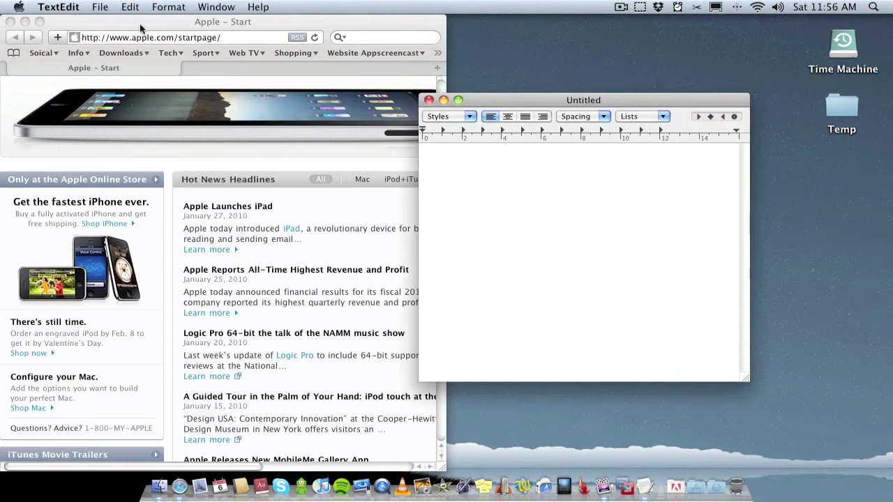
click(136, 39)
drag(137, 42, 120, 62)
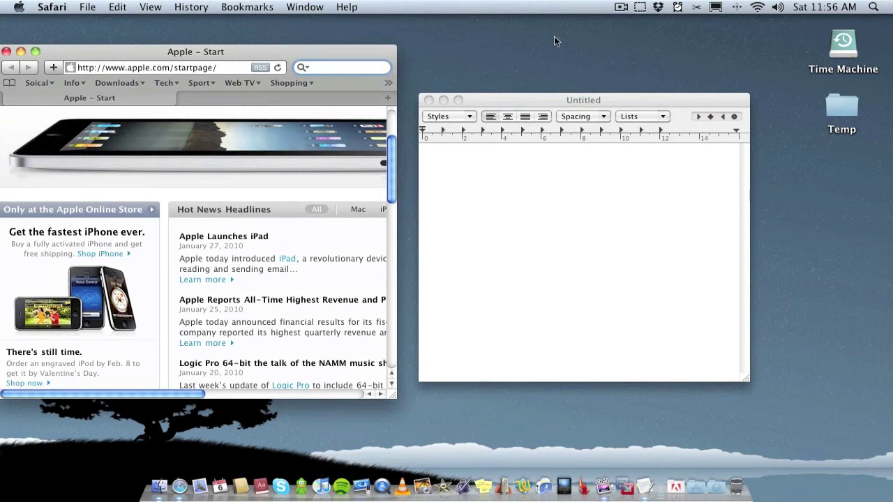
drag(524, 105, 892, 120)
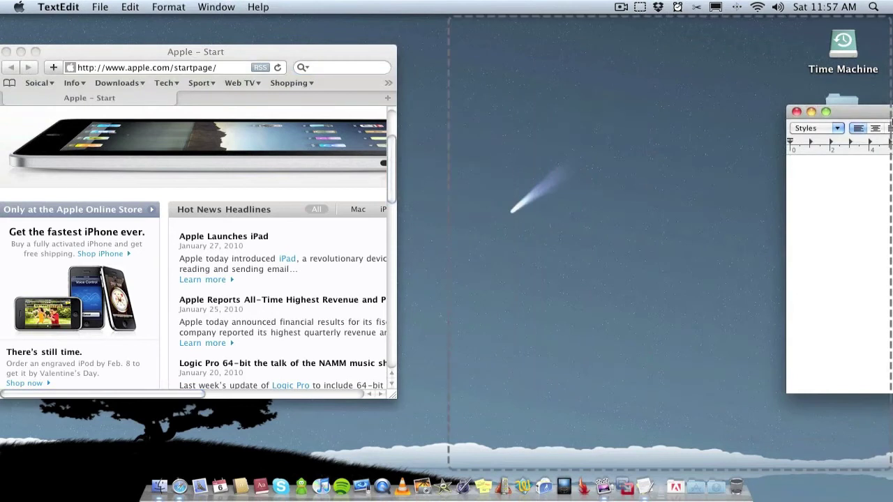
key(ctrl+Right)
key(ctrl+Right)
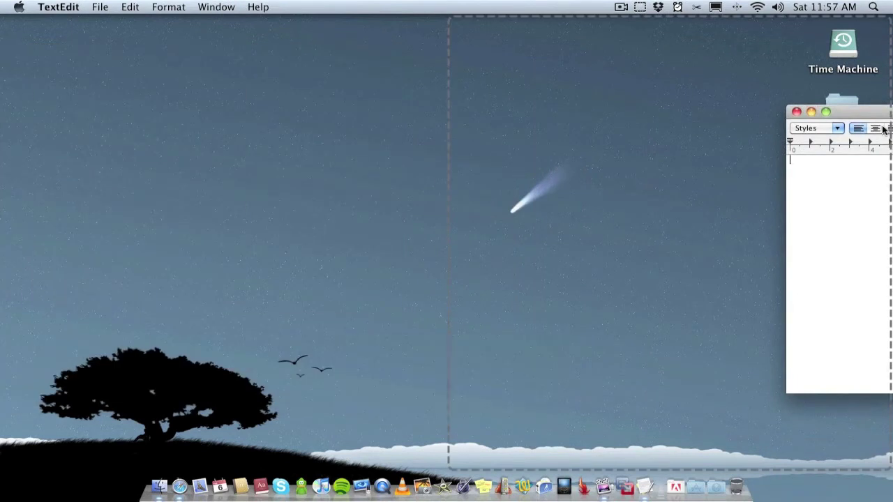
key(ctrl+Down)
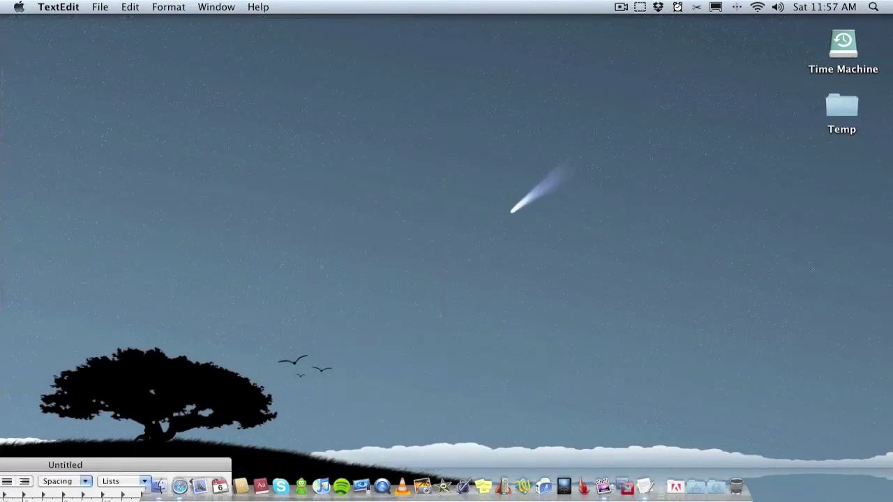
key(ctrl+Up)
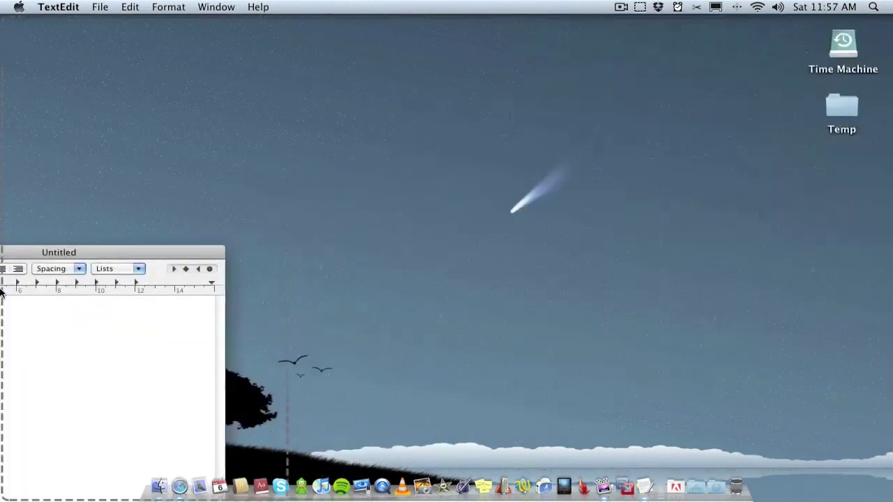
drag(1, 293, 561, 113)
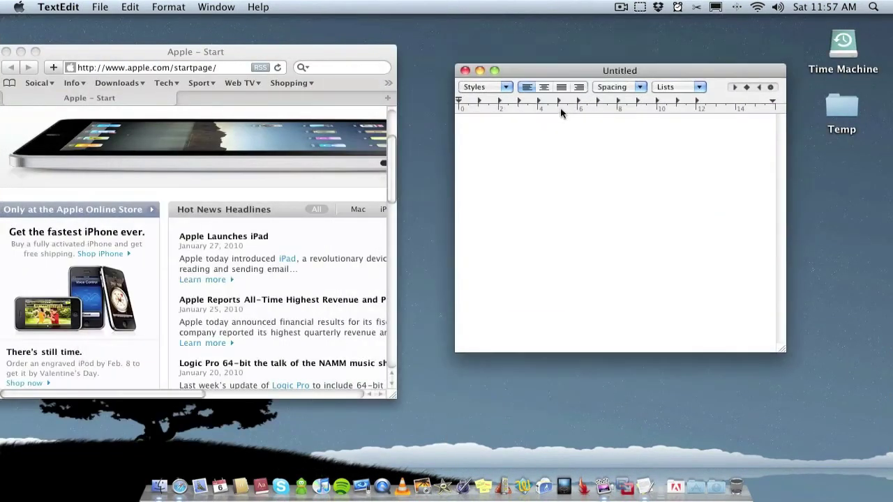
Step: Bring Safari forward and load the Cinch page at irradiatedsoftware.com/cinch
click(342, 53)
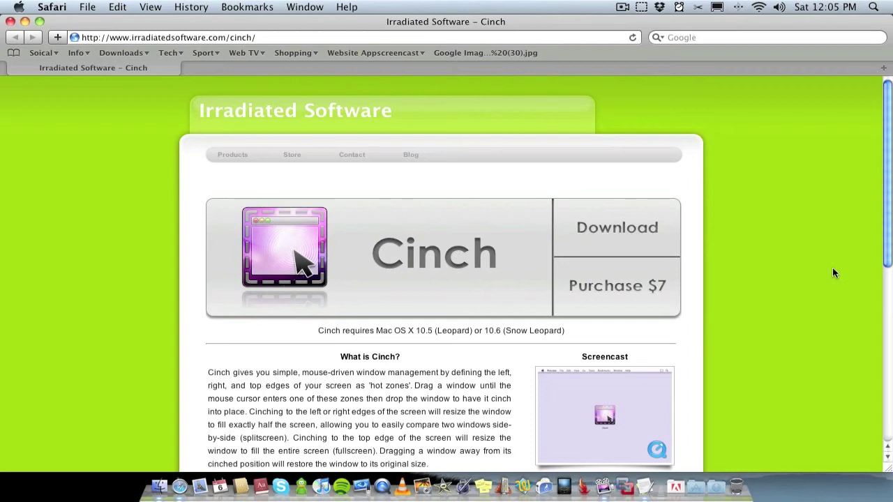
Step: Scroll the Cinch page to the 'What is Cinch?' description and the Tips list
scroll(832, 268, down, 1)
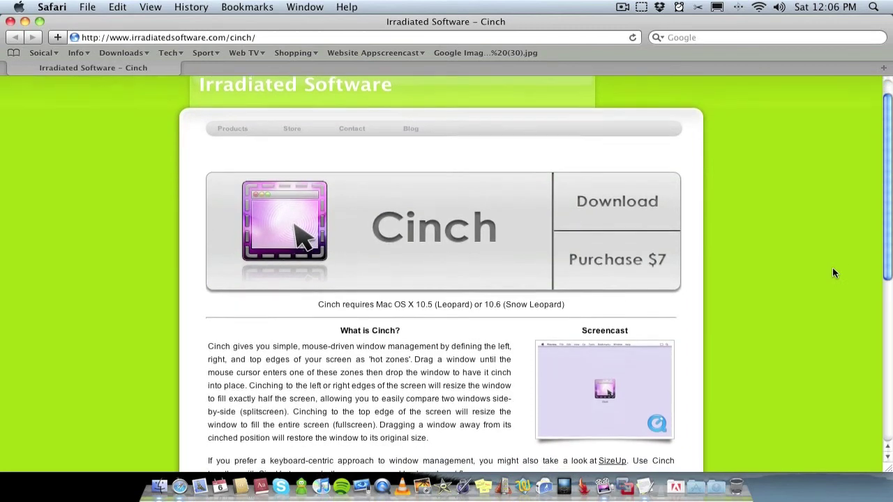
scroll(832, 273, down, 2)
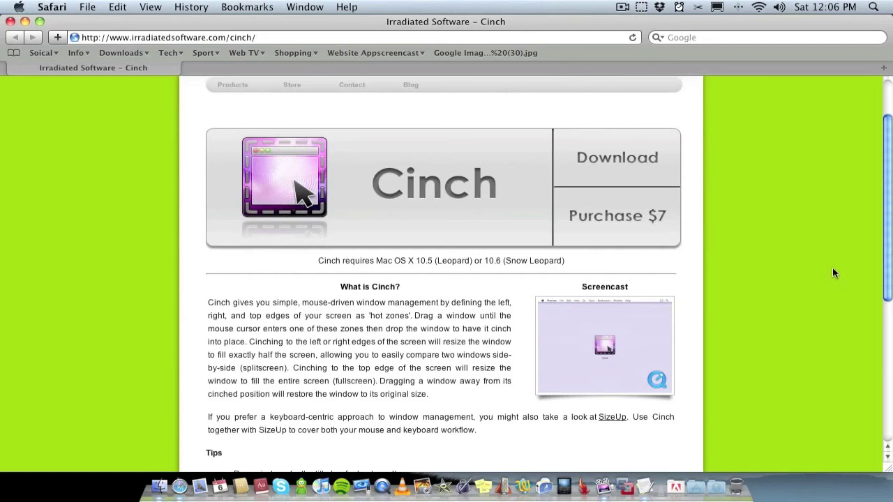
scroll(832, 272, down, 1)
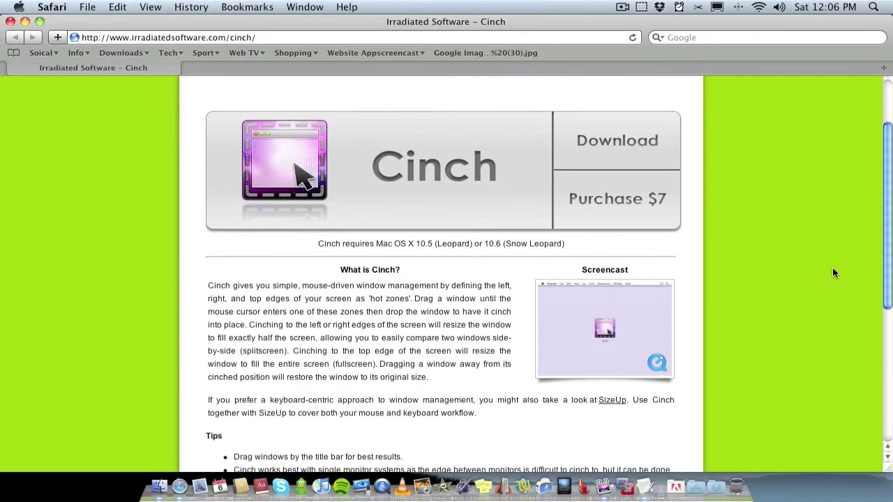
scroll(832, 272, up, 3)
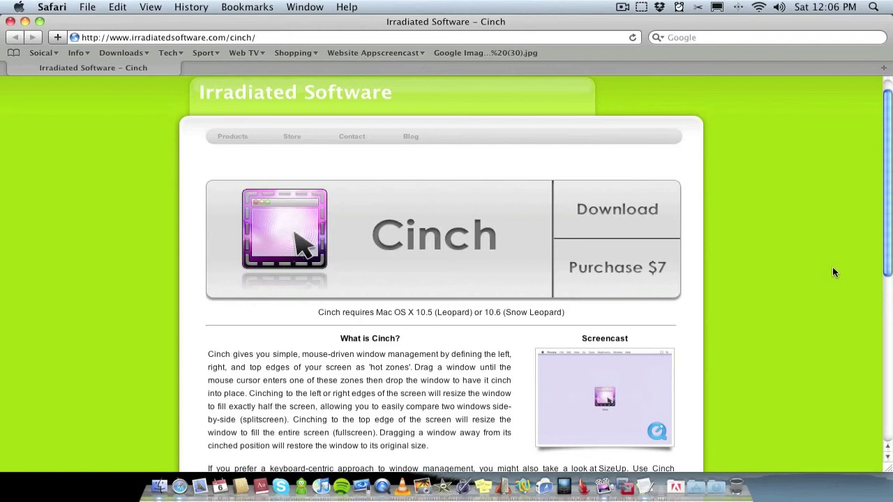
scroll(832, 272, up, 1)
scroll(832, 272, down, 2)
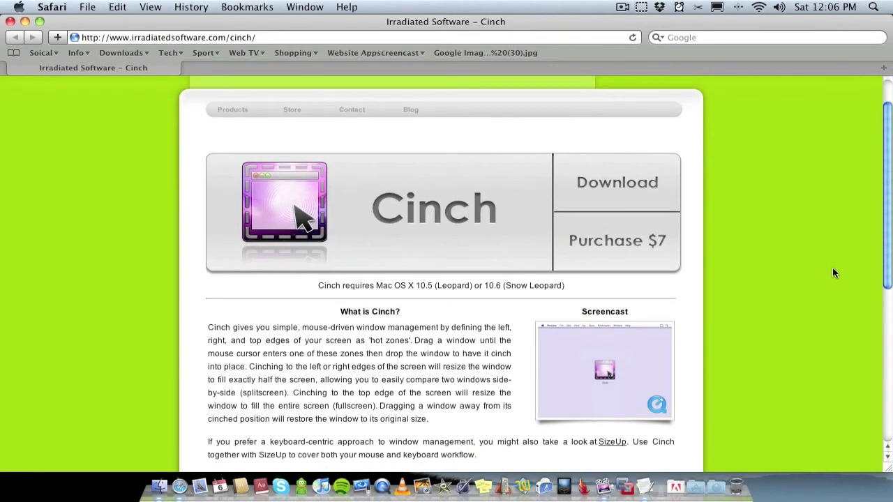
scroll(833, 272, down, 3)
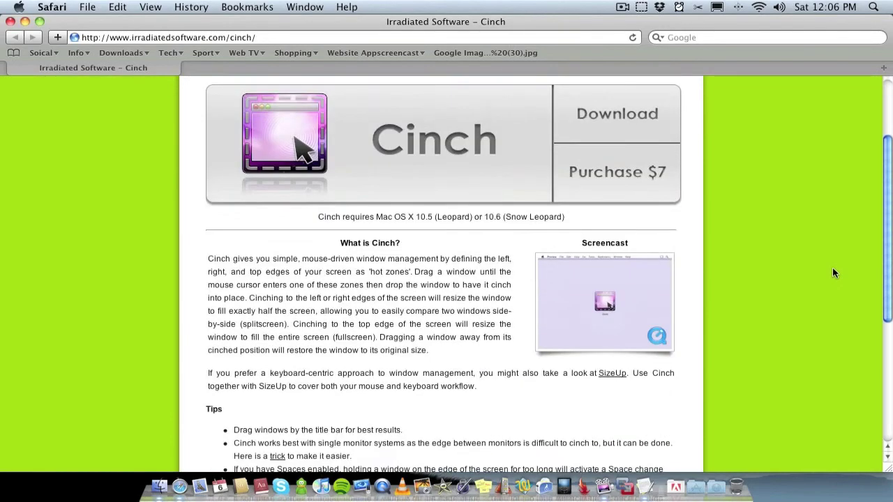